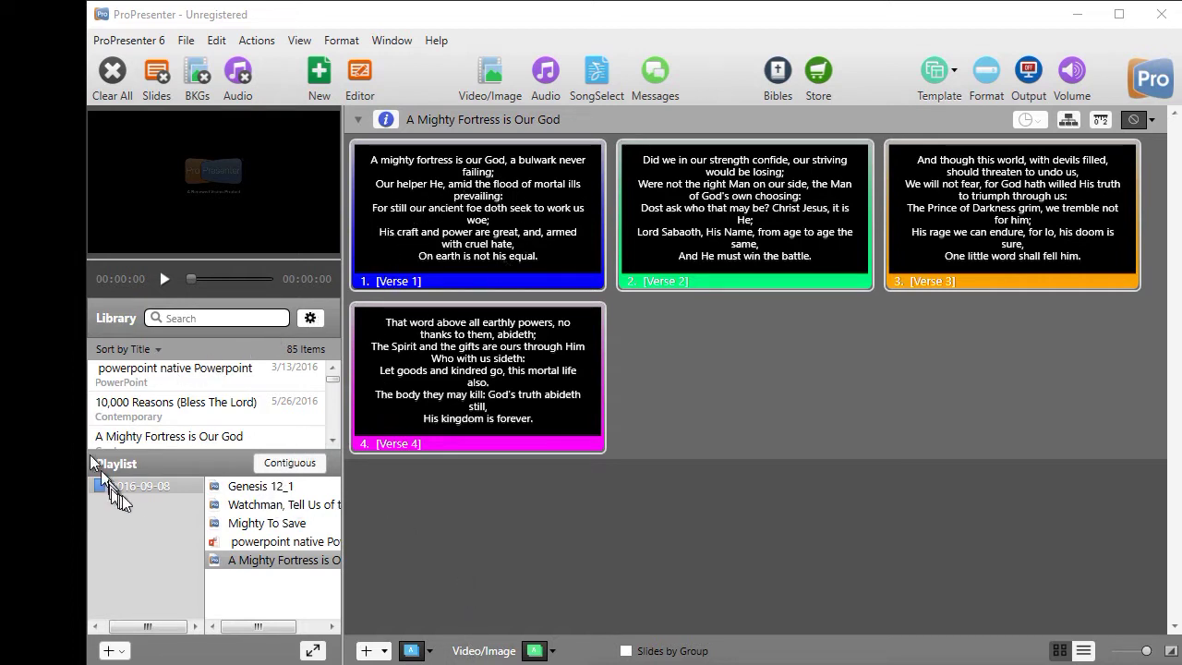
- Select the 2016-09-08 playlist and bring up its context menu
{"action": "left_click", "coordinate": [181, 486]}
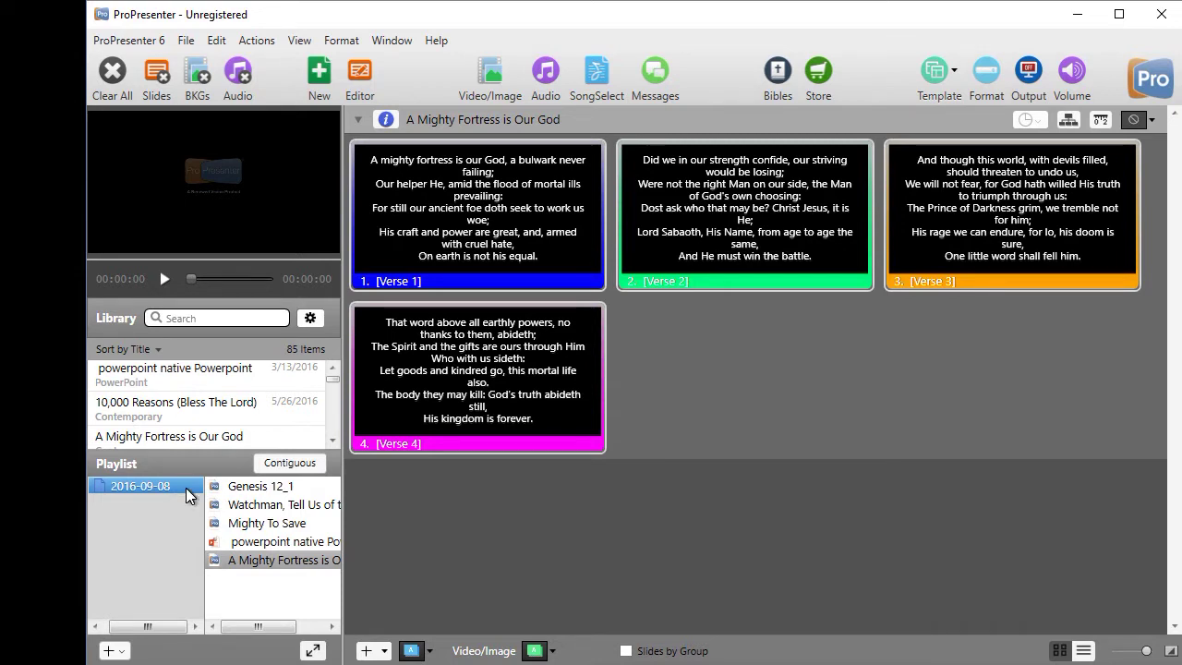
{"action": "right_click", "coordinate": [186, 488]}
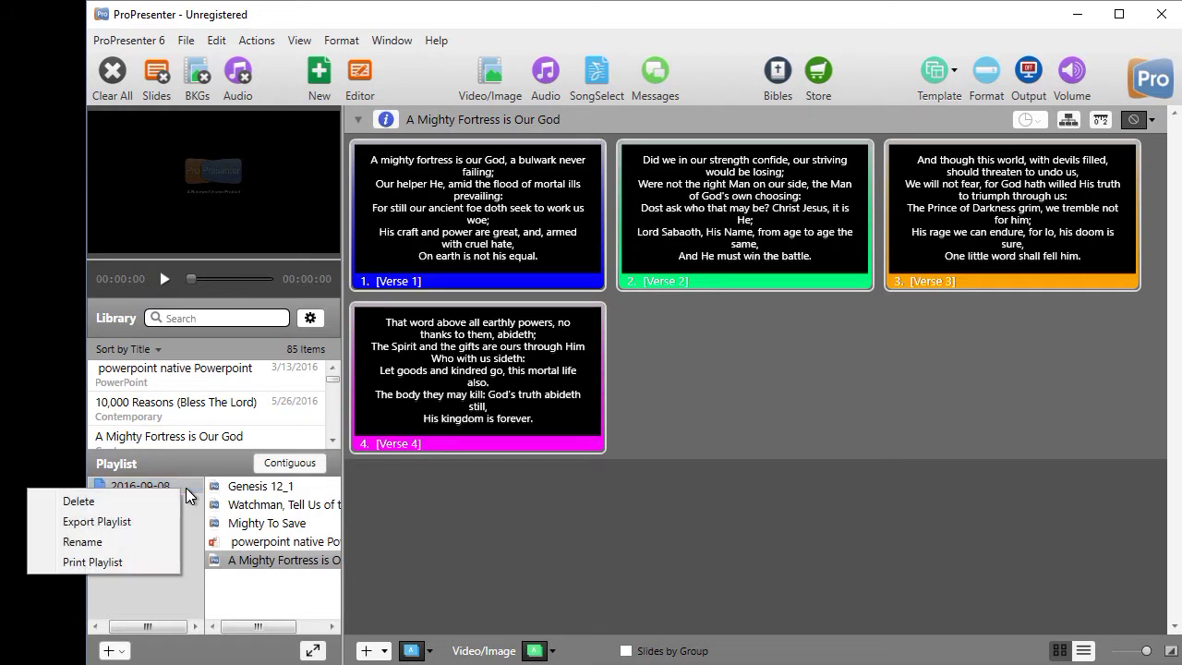
- Export the 2016-09-08 playlist as a .pro6plx file into F:\WiseTurtle\test
{"action": "left_click", "coordinate": [143, 522]}
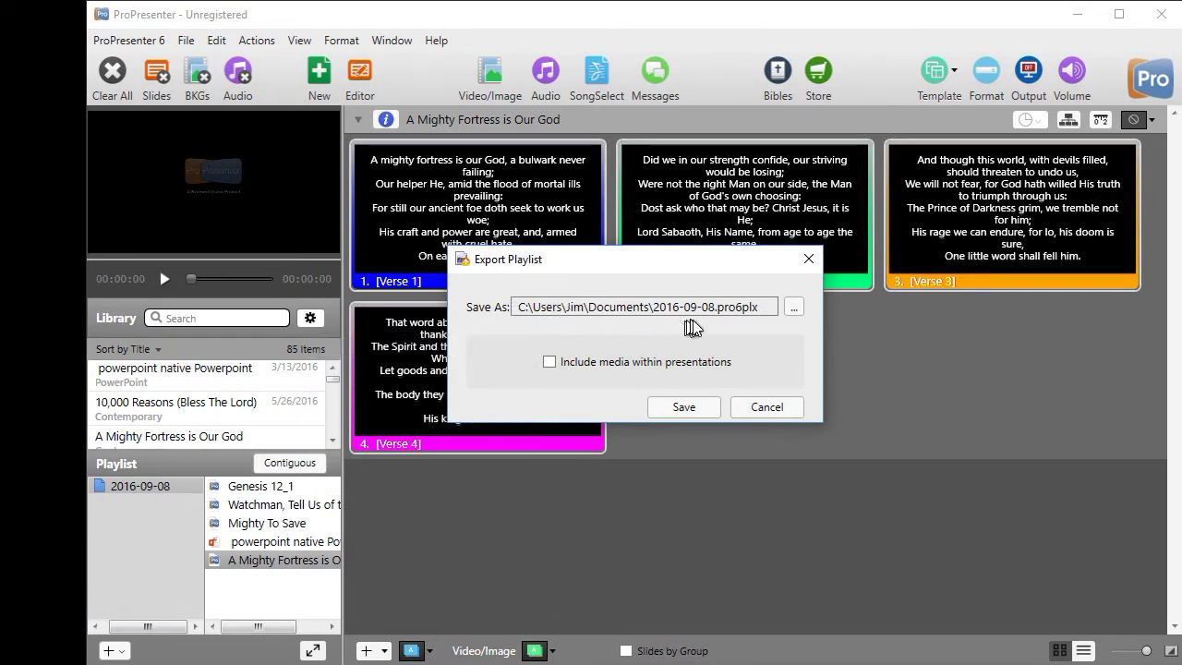
{"action": "left_click", "coordinate": [793, 308]}
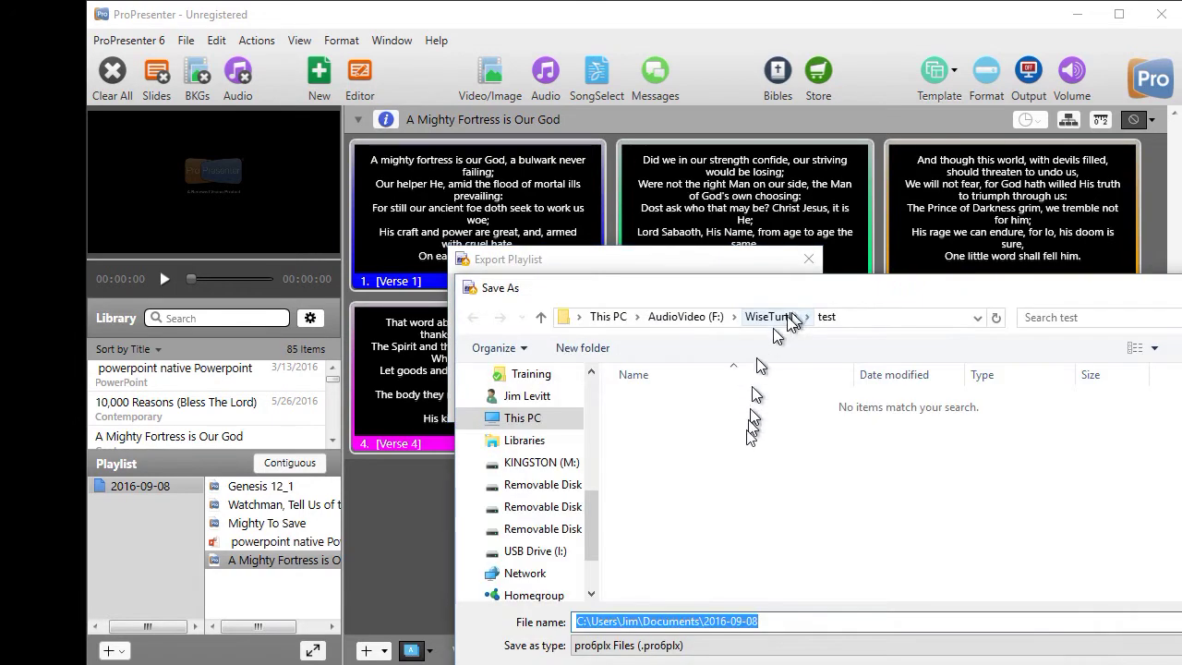
{"action": "left_click", "coordinate": [829, 318]}
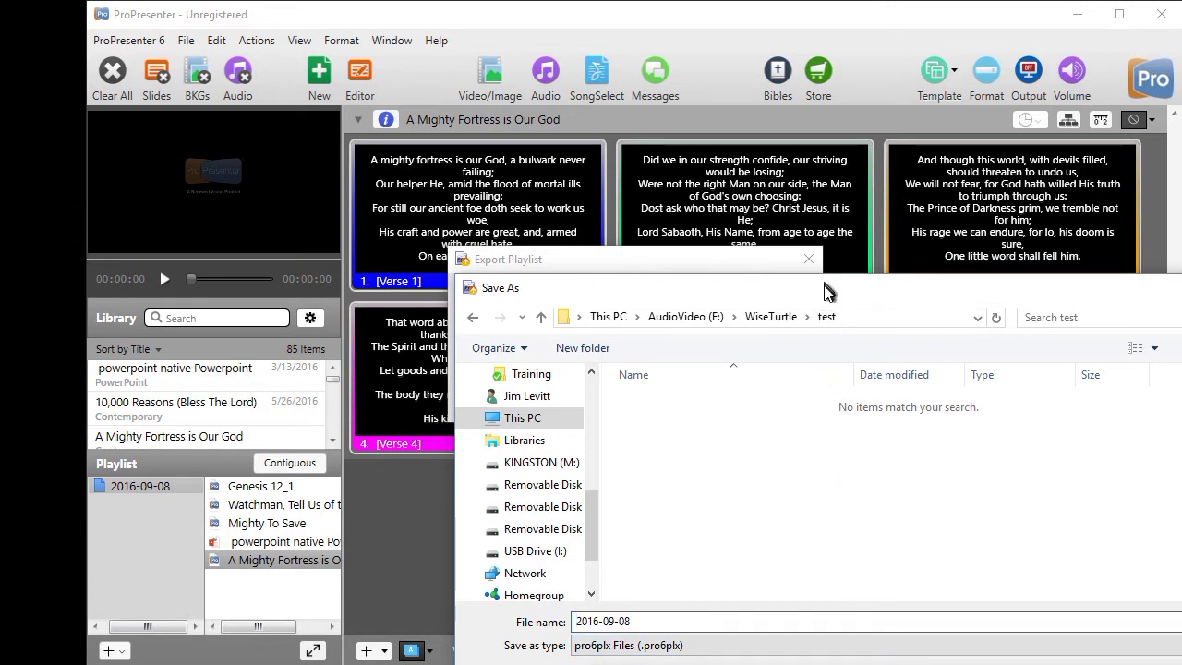
{"action": "left_click_drag", "start_coordinate": [825, 293], "coordinate": [771, 221]}
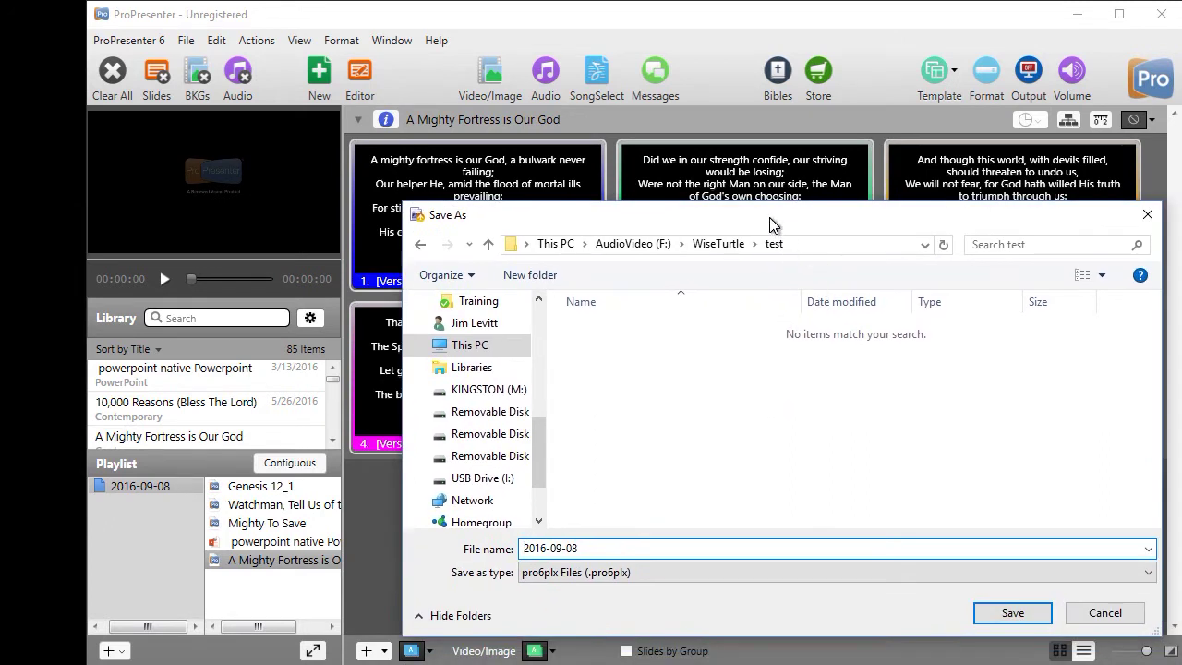
{"action": "left_click", "coordinate": [1020, 614]}
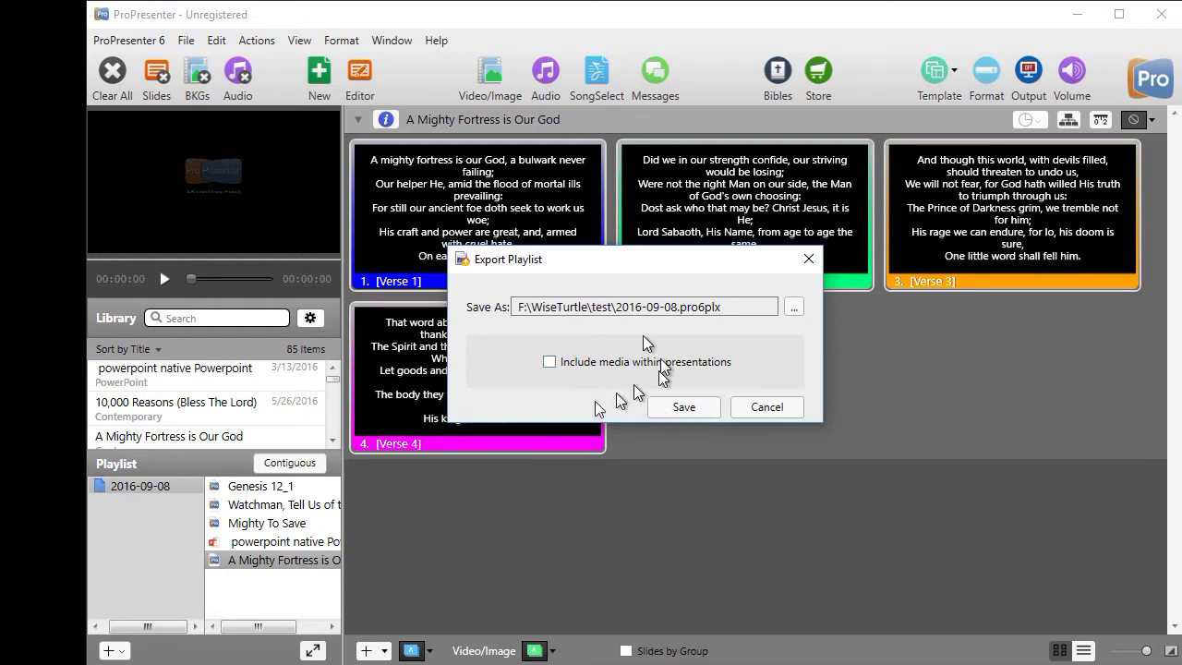
{"action": "left_click", "coordinate": [694, 406]}
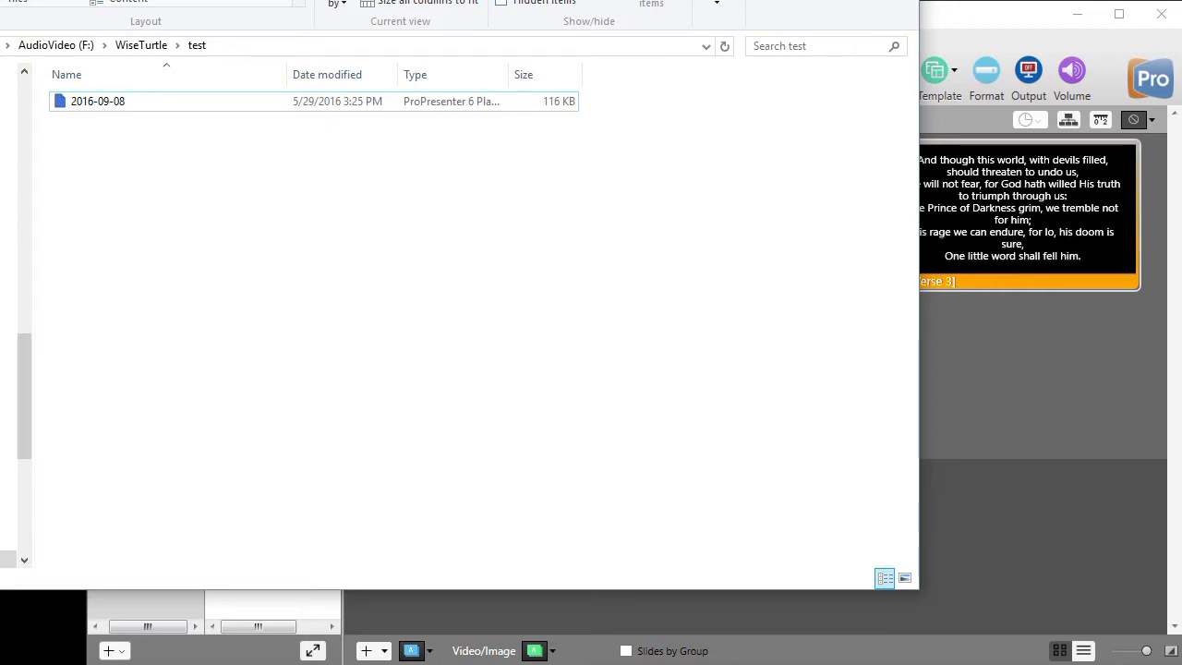
- Close File Explorer after confirming the 2016-09-08 file is in the test folder
{"action": "left_click", "coordinate": [657, 19]}
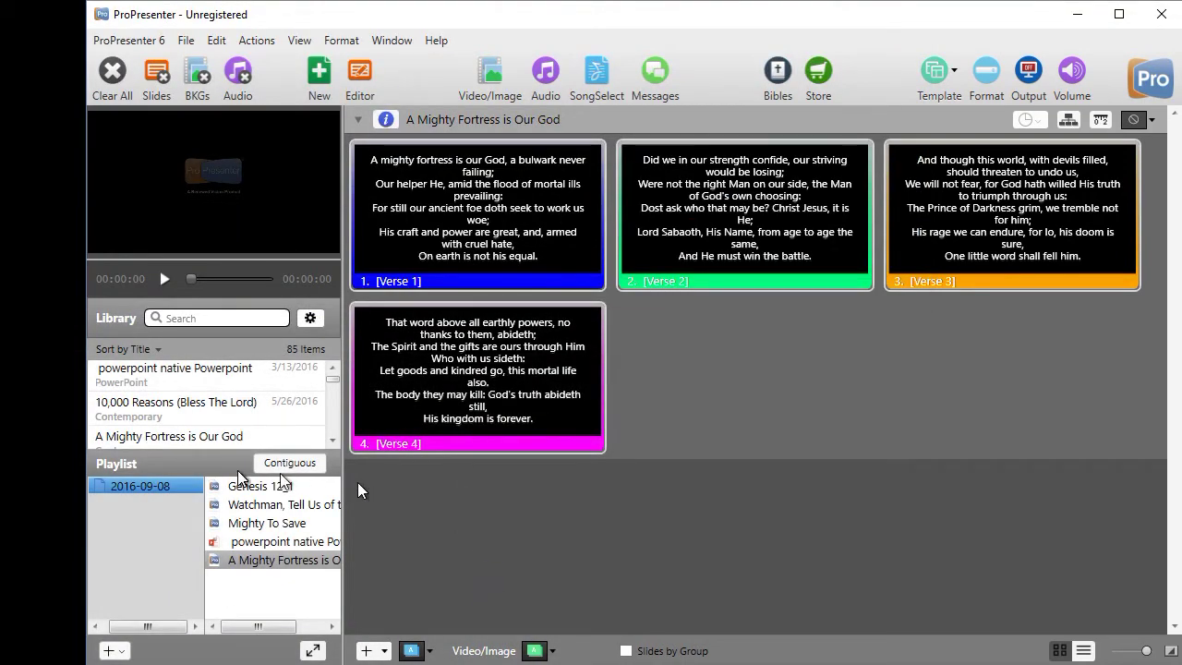
- Delete the 2016-09-08 playlist from the playlist pane
{"action": "right_click", "coordinate": [168, 485]}
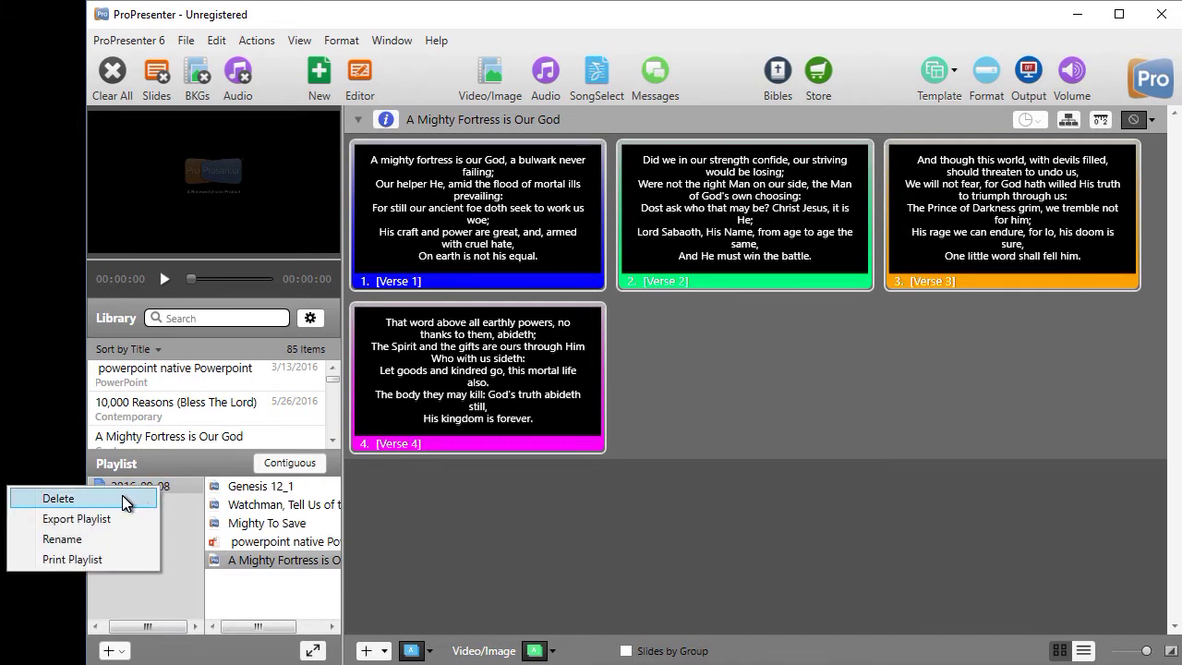
{"action": "left_click", "coordinate": [127, 499]}
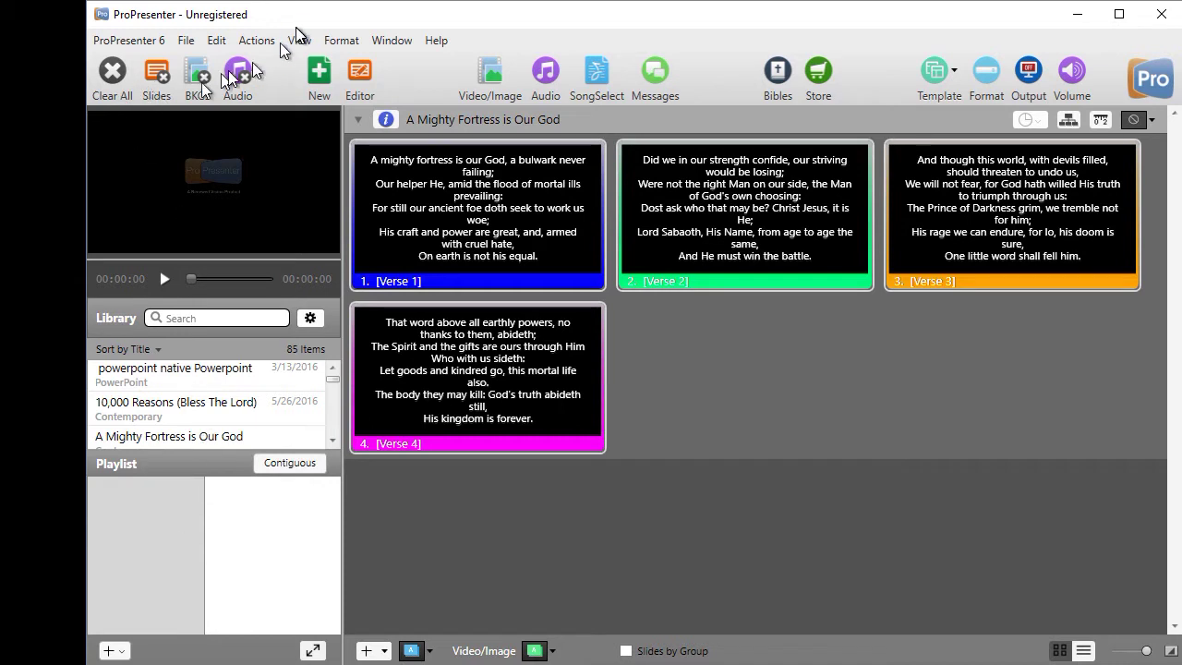
{"action": "left_click", "coordinate": [187, 41]}
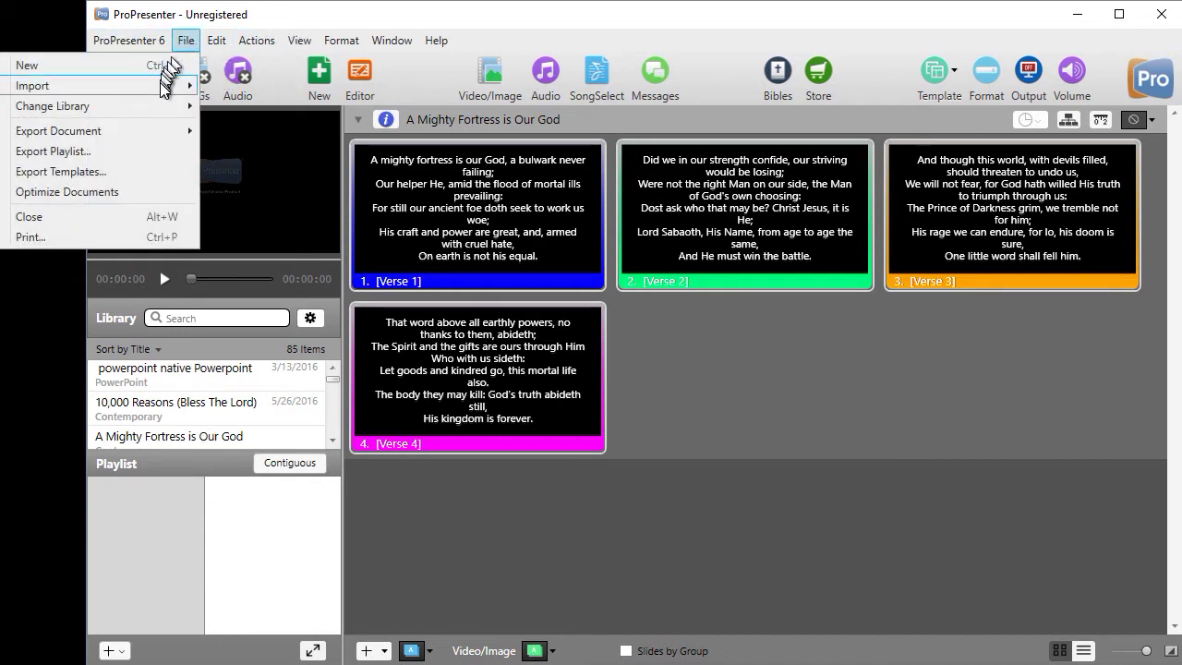
{"action": "mouse_move", "coordinate": [102, 86]}
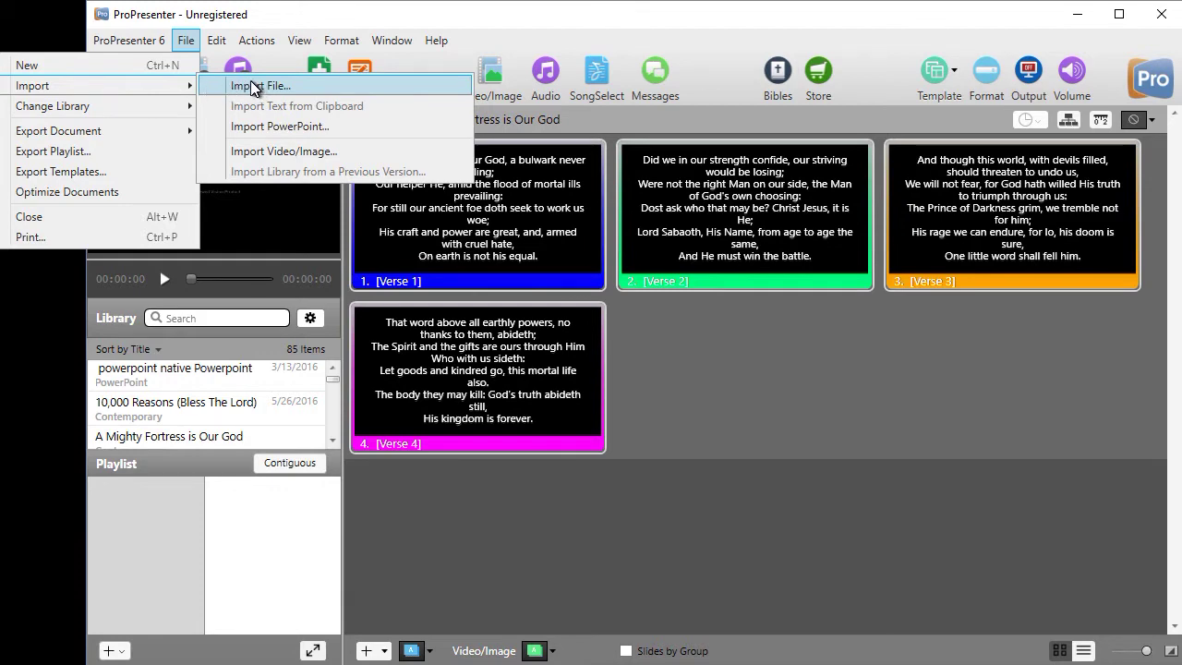
- Import the 2016-09-08 playlist file from F:\WiseTurtle\test using Import File
{"action": "left_click", "coordinate": [255, 86]}
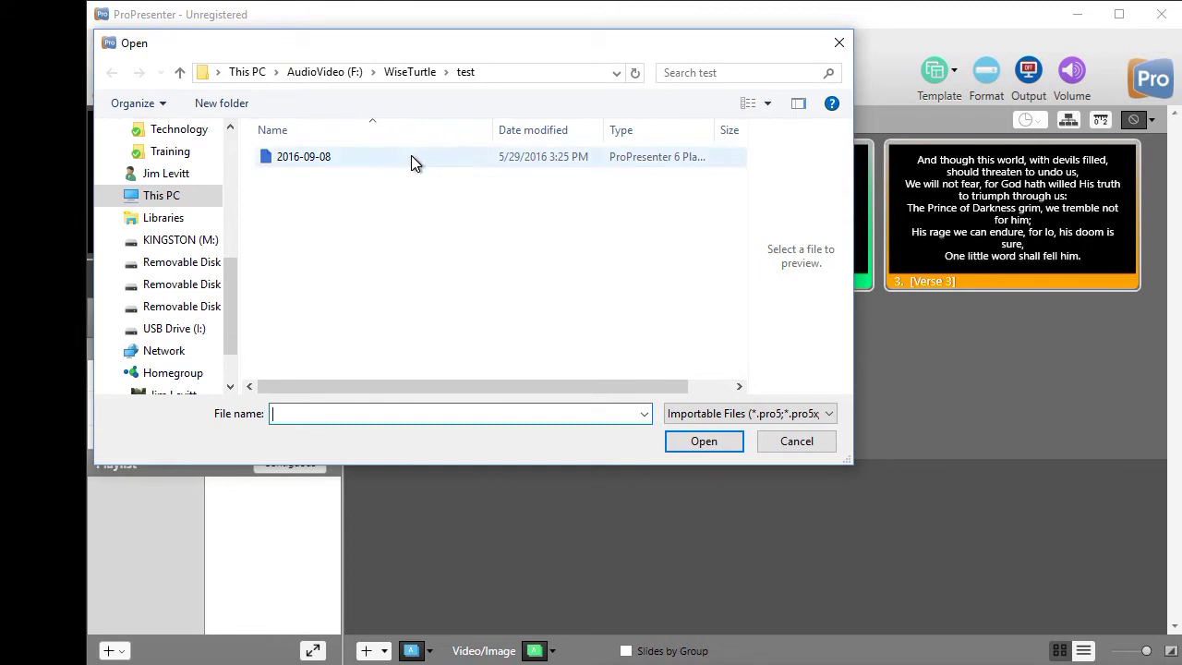
{"action": "left_click", "coordinate": [364, 154]}
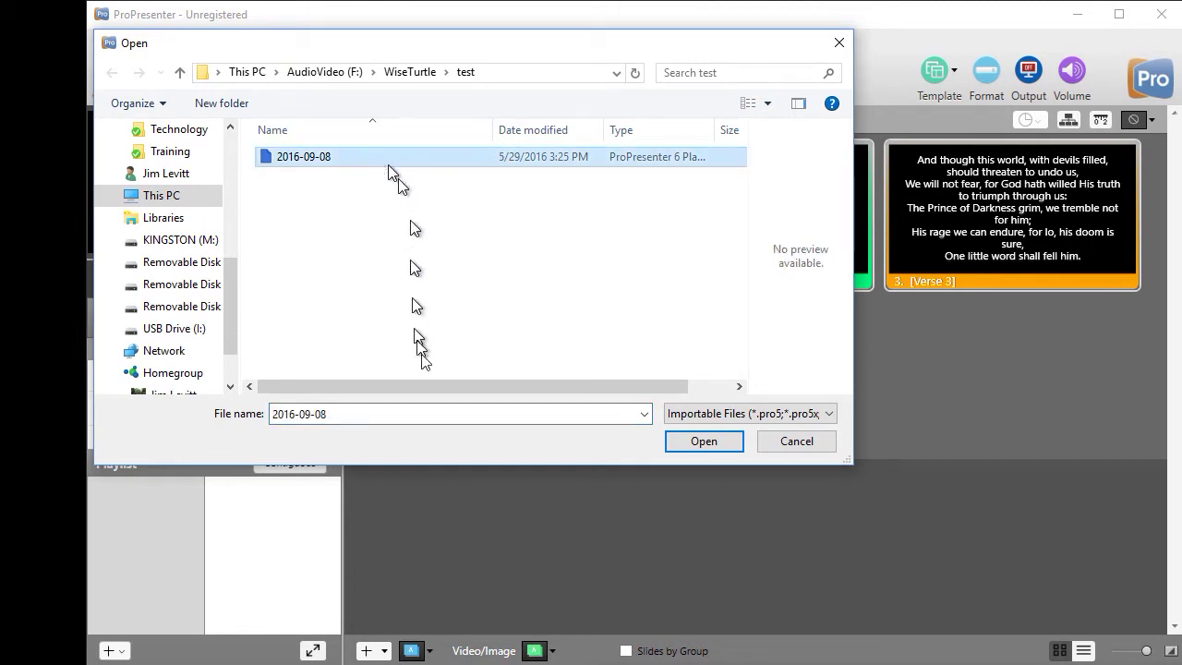
{"action": "left_click", "coordinate": [713, 440]}
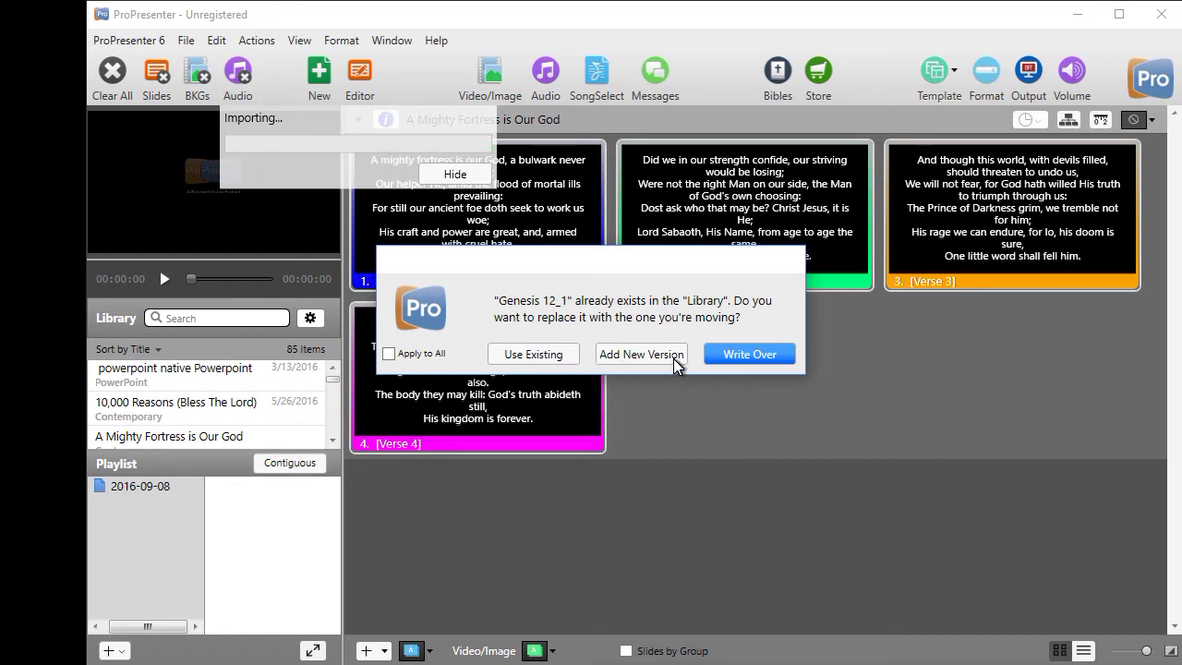
- Keep existing library copies of Genesis 12_1, Watchman, Mighty To Save and remaining duplicates
{"action": "left_click", "coordinate": [544, 354]}
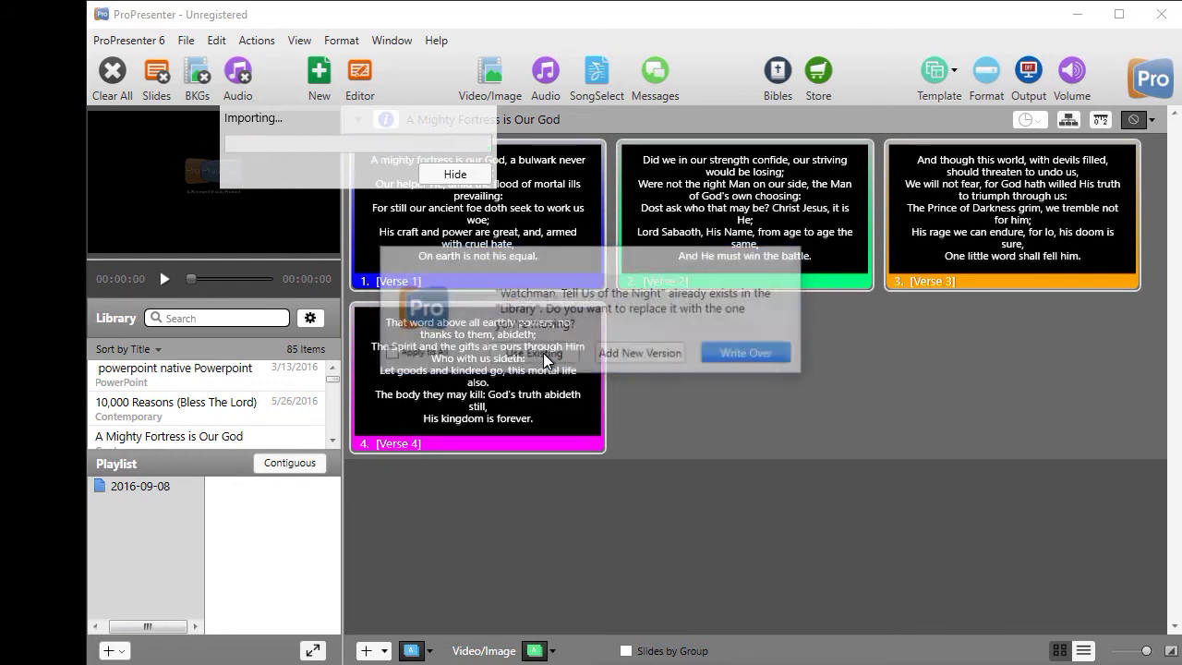
{"action": "left_click", "coordinate": [544, 355]}
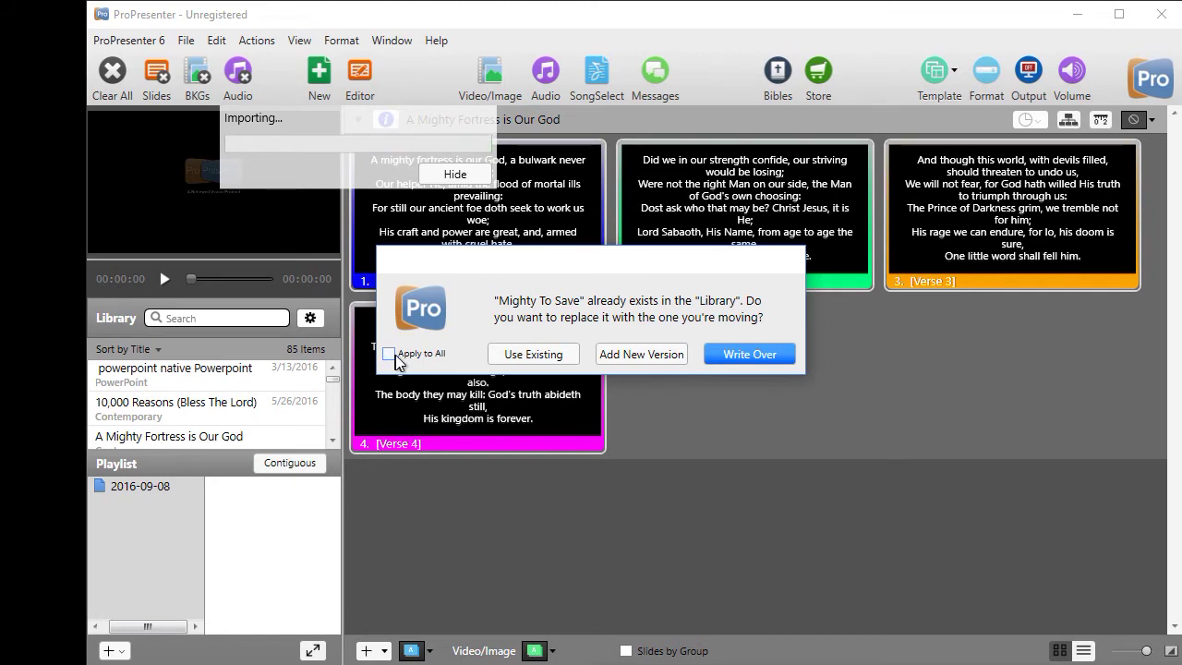
{"action": "left_click", "coordinate": [546, 350]}
{"action": "left_click", "coordinate": [548, 350]}
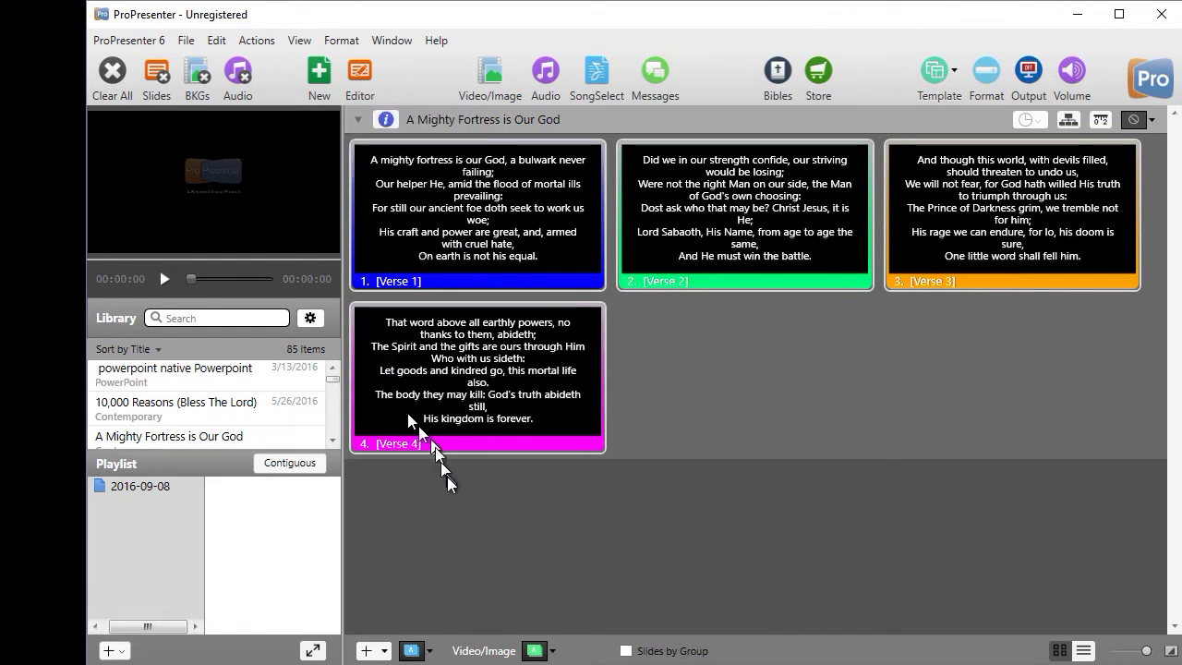
- View Watchman, Mighty To Save, powerpoint native Powerpoint and A Mighty Fortress in the restored playlist
{"action": "left_click", "coordinate": [164, 487]}
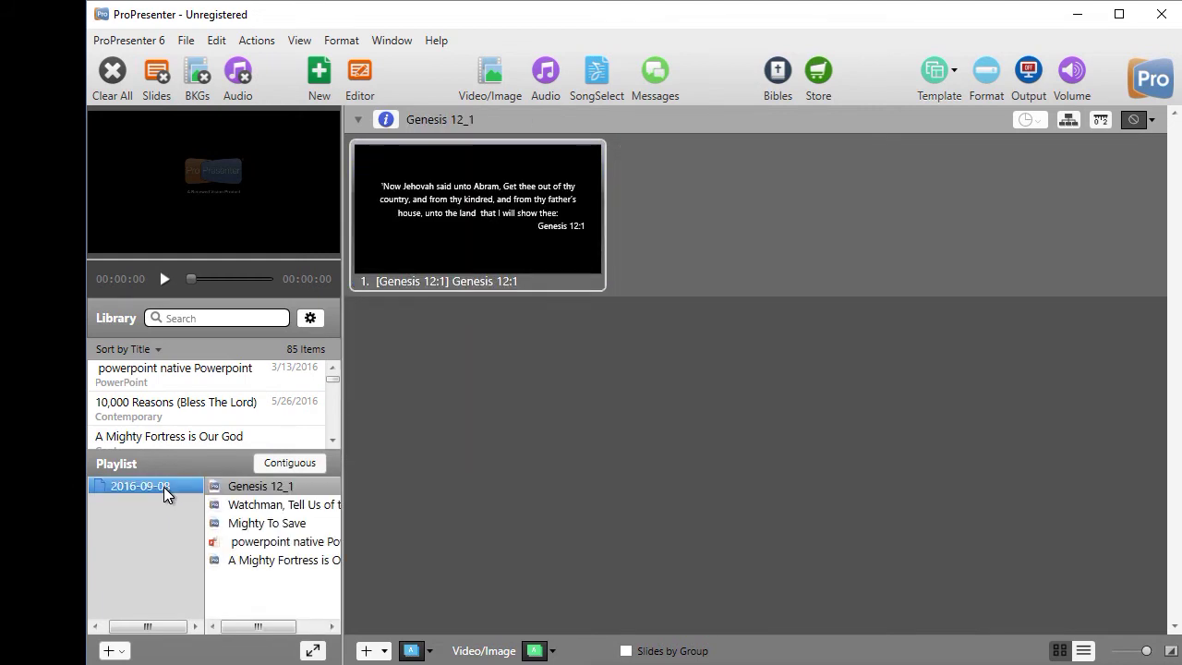
{"action": "left_click", "coordinate": [281, 506]}
{"action": "left_click", "coordinate": [281, 524]}
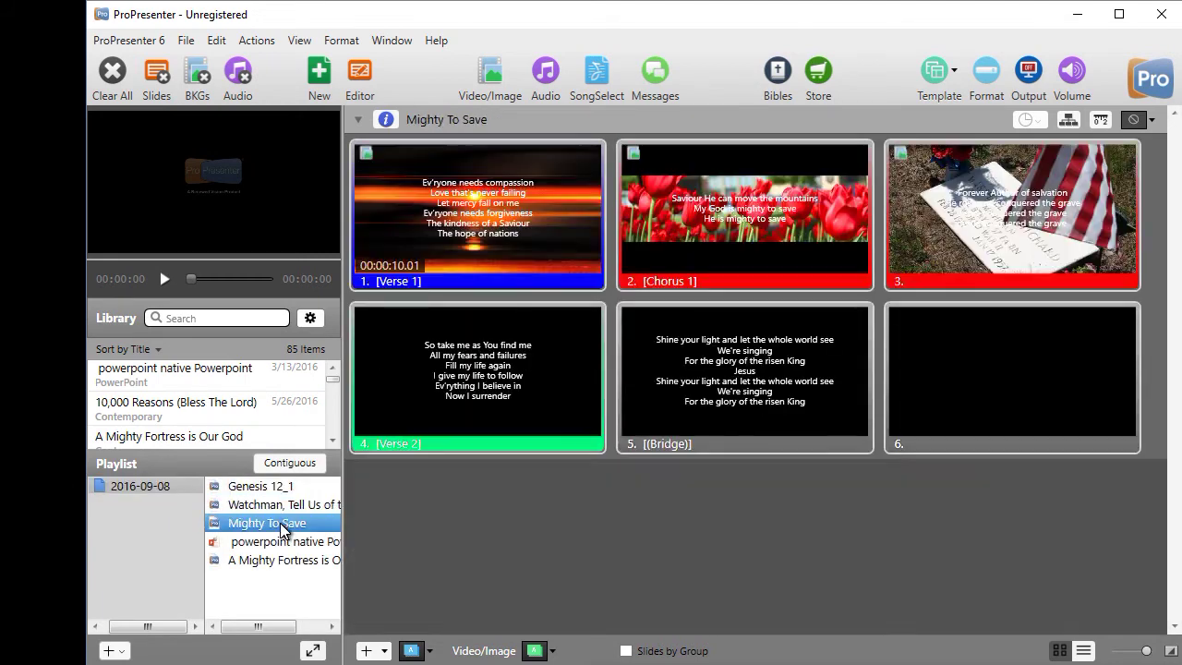
{"action": "left_click", "coordinate": [278, 541]}
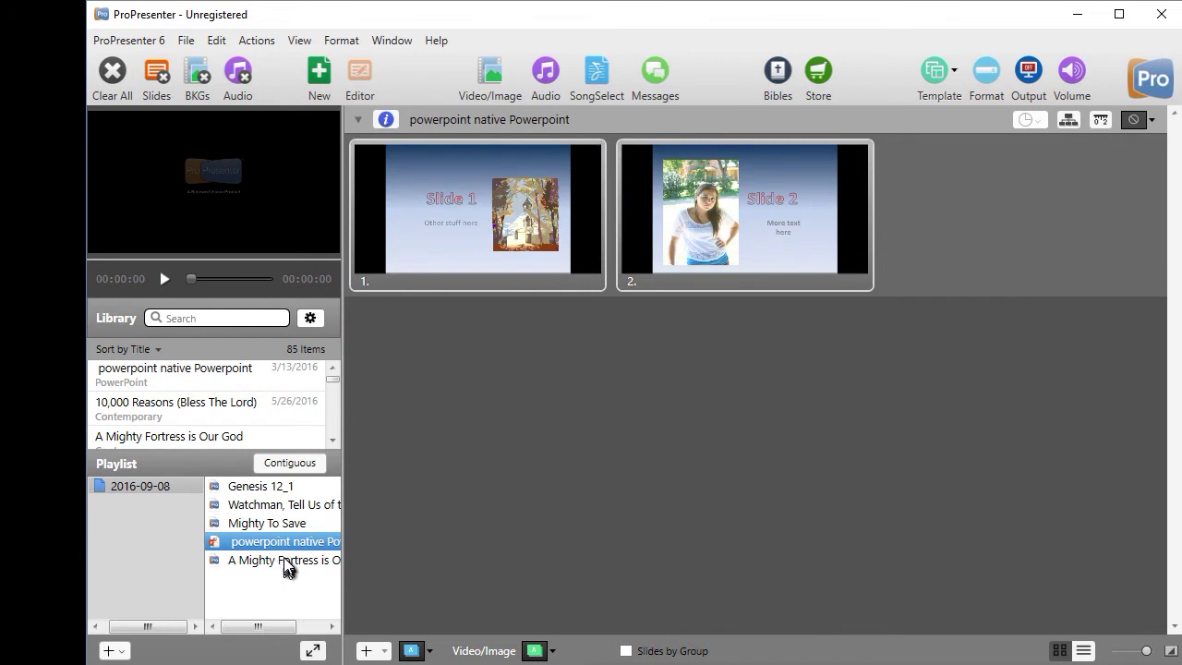
{"action": "left_click", "coordinate": [283, 559]}
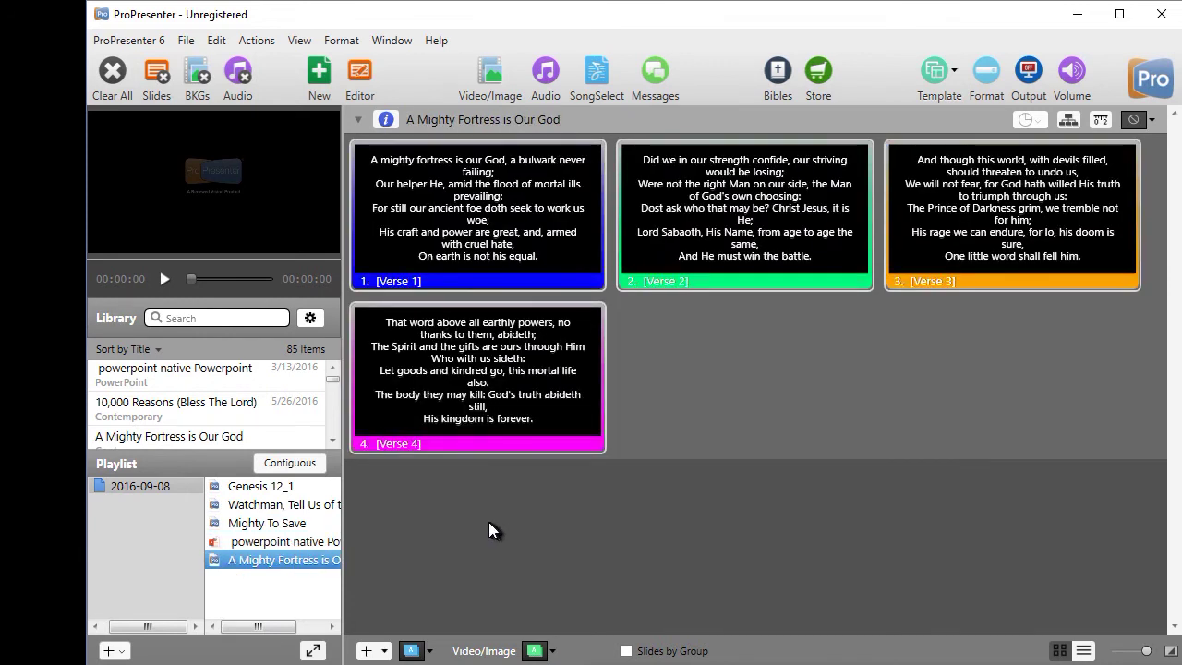